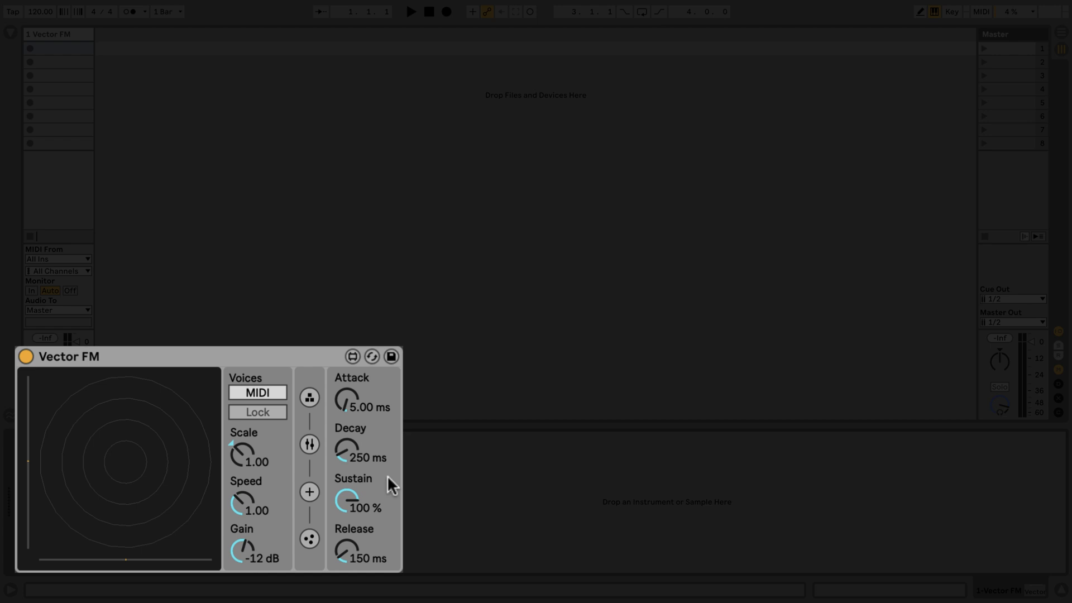
- Audition two- and three-operator routings with operators 2 and 3, then return to operator 1 alone
{"action": "left_click", "coordinate": [310, 397]}
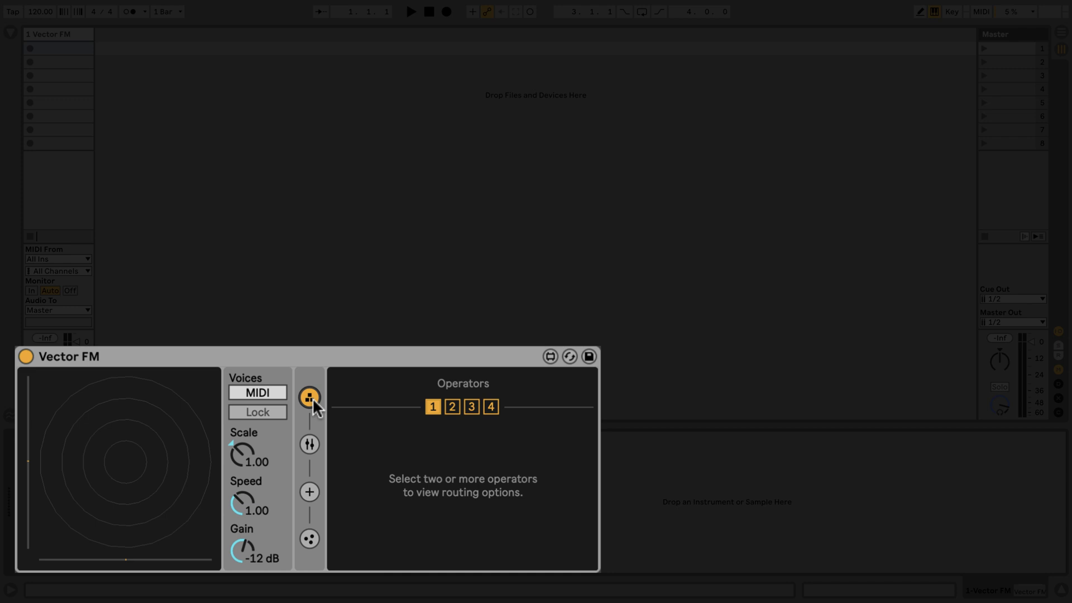
{"action": "left_click", "coordinate": [453, 406]}
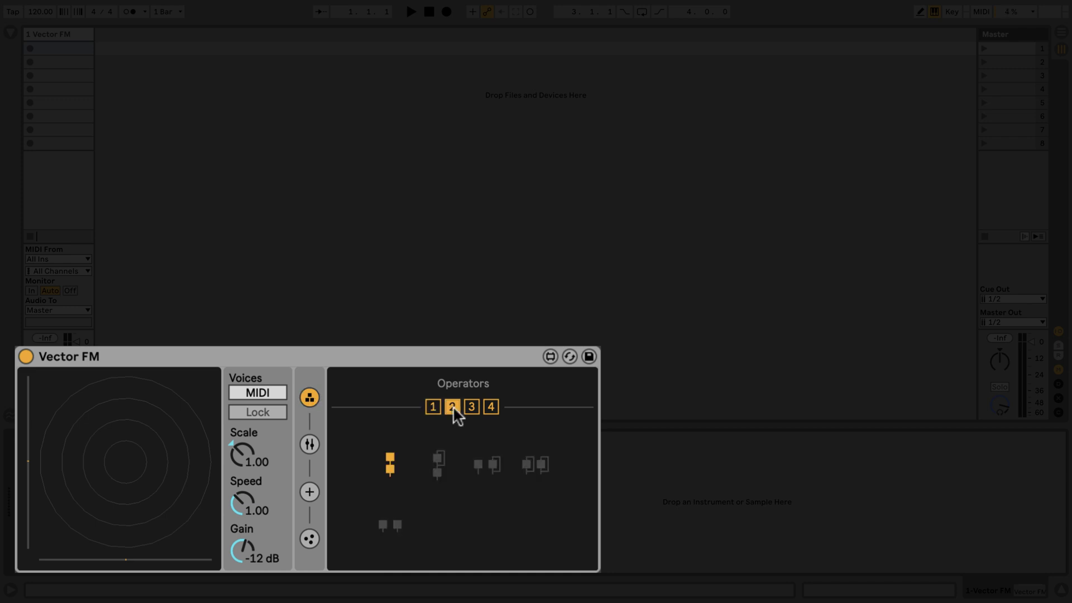
{"action": "left_click", "coordinate": [470, 407]}
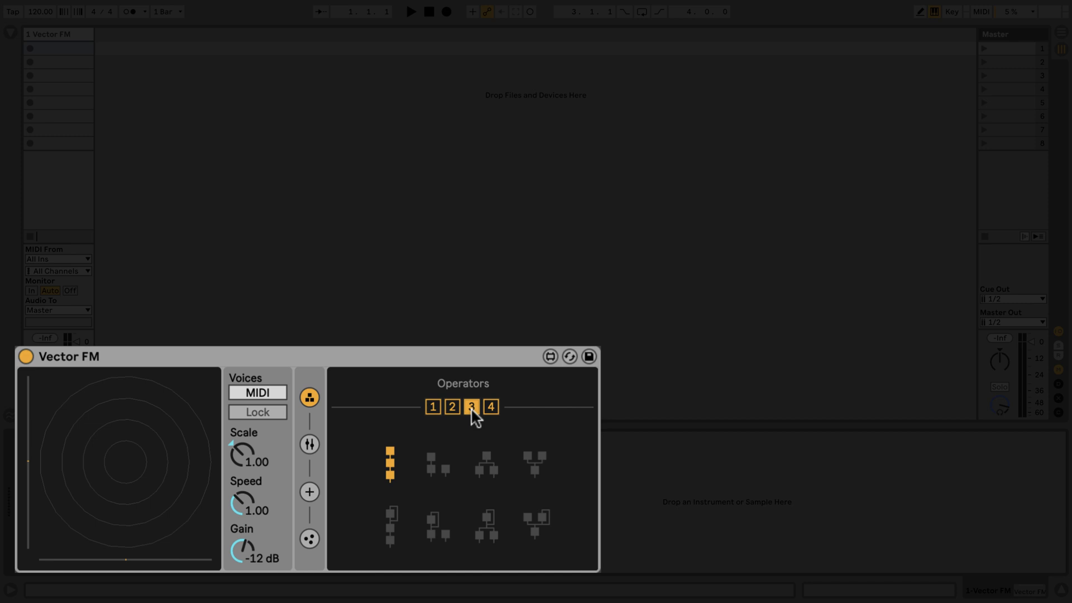
{"action": "left_click", "coordinate": [485, 466]}
{"action": "left_click", "coordinate": [437, 472]}
{"action": "left_click", "coordinate": [389, 465]}
{"action": "left_click", "coordinate": [434, 410]}
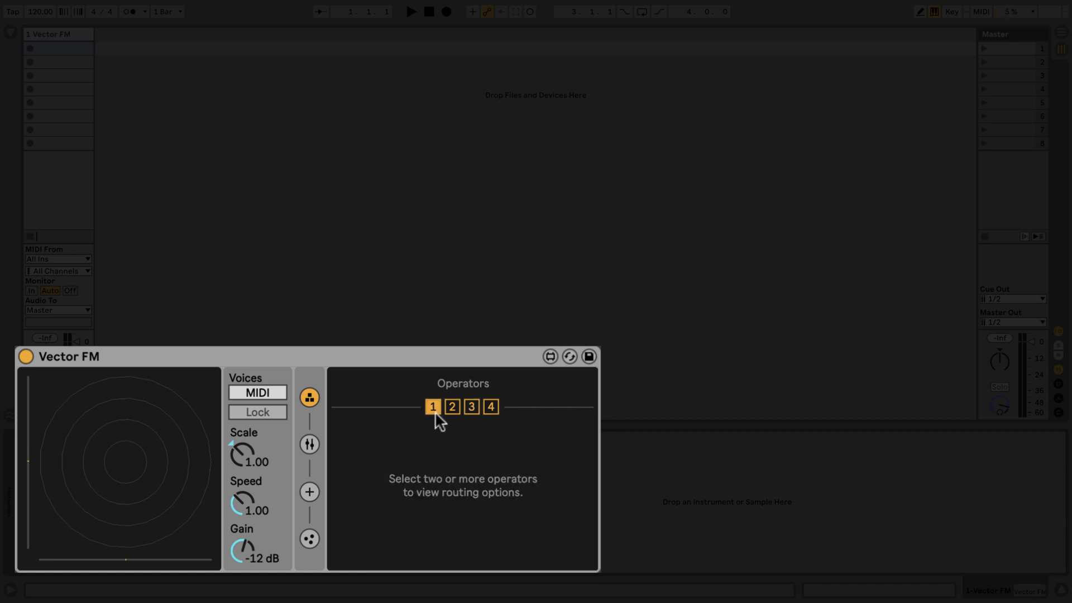
- Show operator 1's parameters, raise the modulator ratio to 1.47:1 and lower the Index to 0.00
{"action": "left_click", "coordinate": [314, 445]}
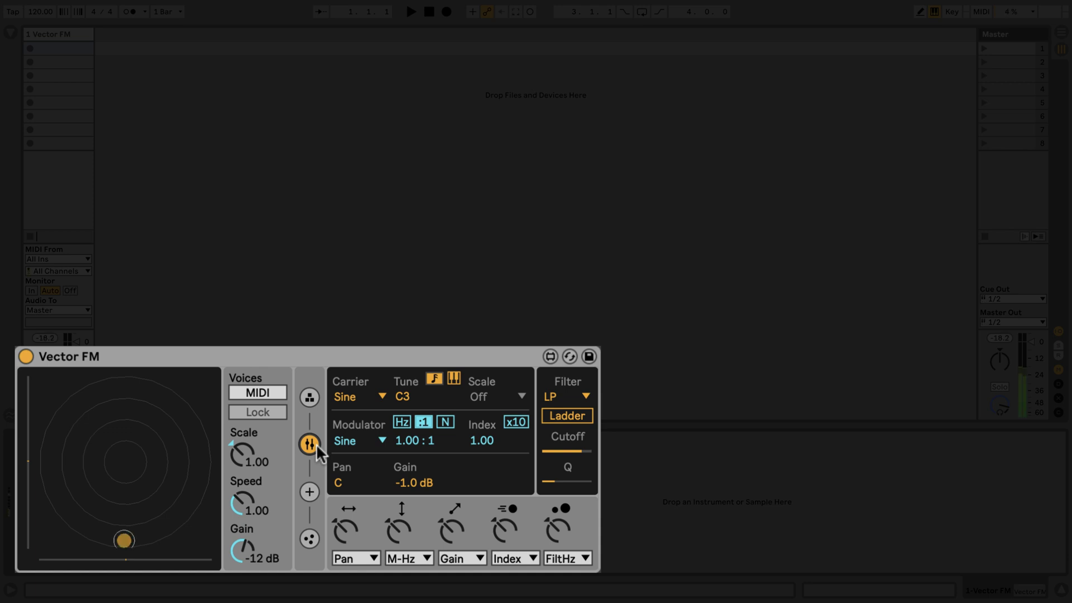
{"action": "left_click_drag", "start_coordinate": [397, 442], "coordinate": [398, 416]}
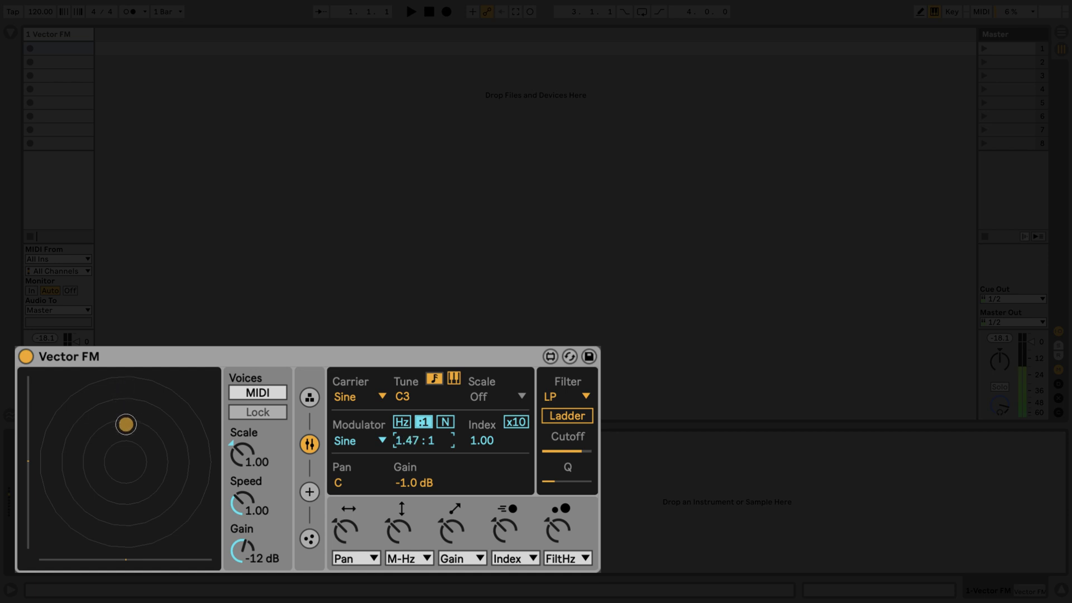
{"action": "mouse_move", "coordinate": [484, 444]}
{"action": "left_mouse_down"}
{"action": "mouse_move", "coordinate": [484, 399]}
{"action": "mouse_move", "coordinate": [486, 446]}
{"action": "left_mouse_up"}
{"action": "key", "text": "Delete"}
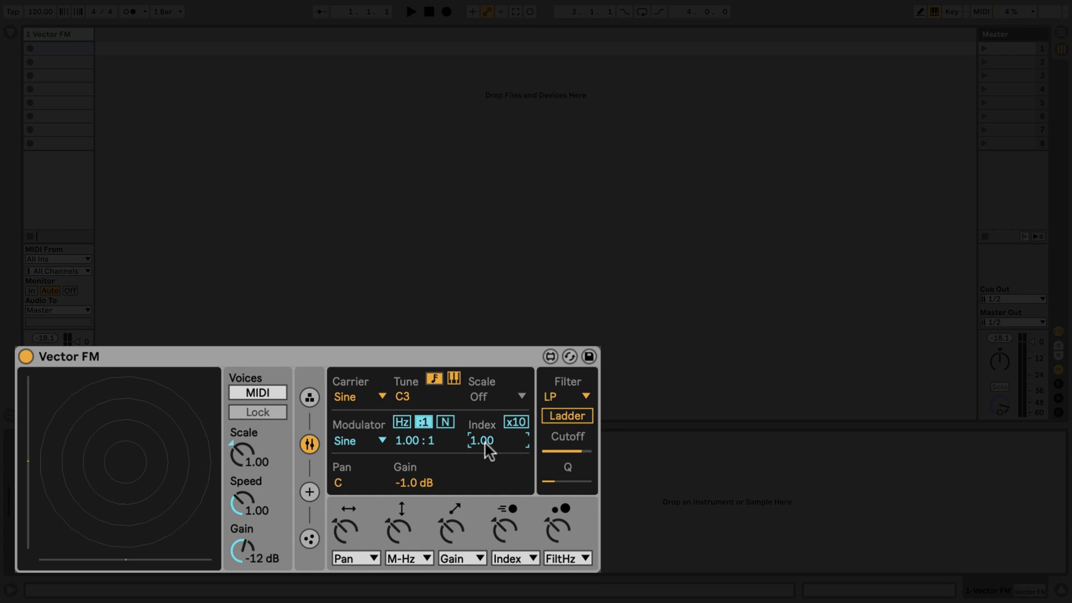
{"action": "left_click_drag", "start_coordinate": [486, 447], "coordinate": [485, 502]}
- Try a Square carrier and fully open the cutoff, then restore the Sine carrier and Index 1.00
{"action": "left_click", "coordinate": [373, 397]}
{"action": "left_click", "coordinate": [370, 455]}
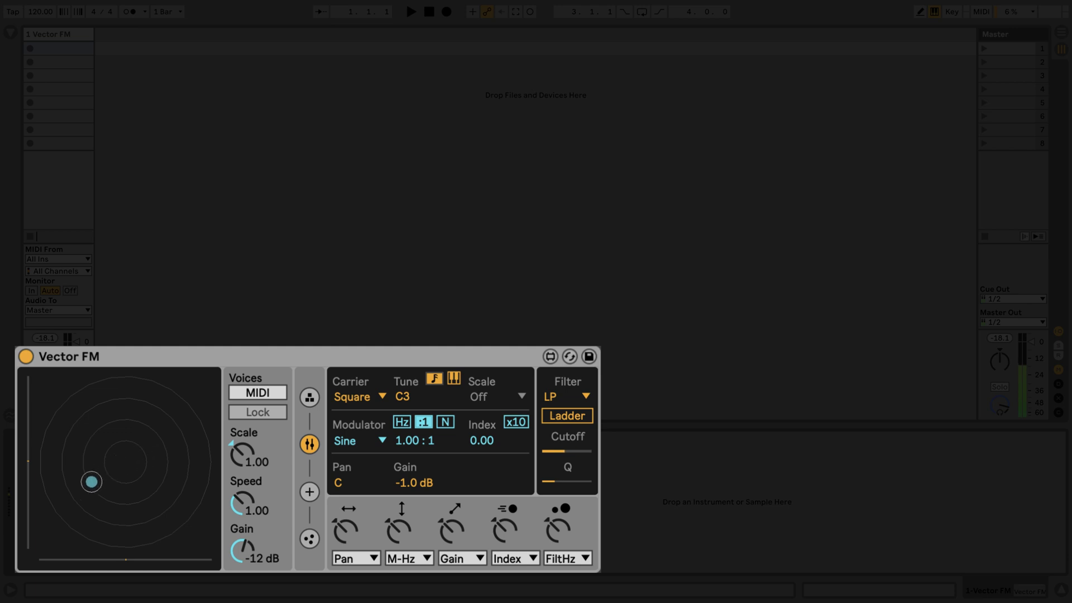
{"action": "mouse_move", "coordinate": [576, 451]}
{"action": "left_mouse_down"}
{"action": "mouse_move", "coordinate": [591, 452]}
{"action": "mouse_move", "coordinate": [592, 463]}
{"action": "left_mouse_up"}
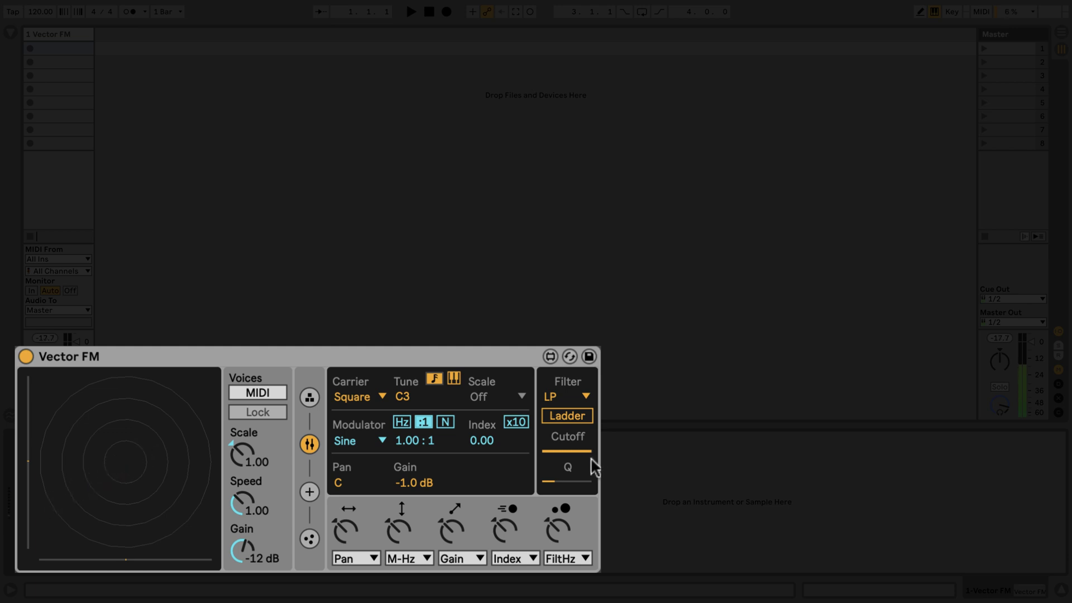
{"action": "left_click", "coordinate": [363, 398]}
{"action": "left_click", "coordinate": [363, 414]}
{"action": "double_click", "coordinate": [479, 442]}
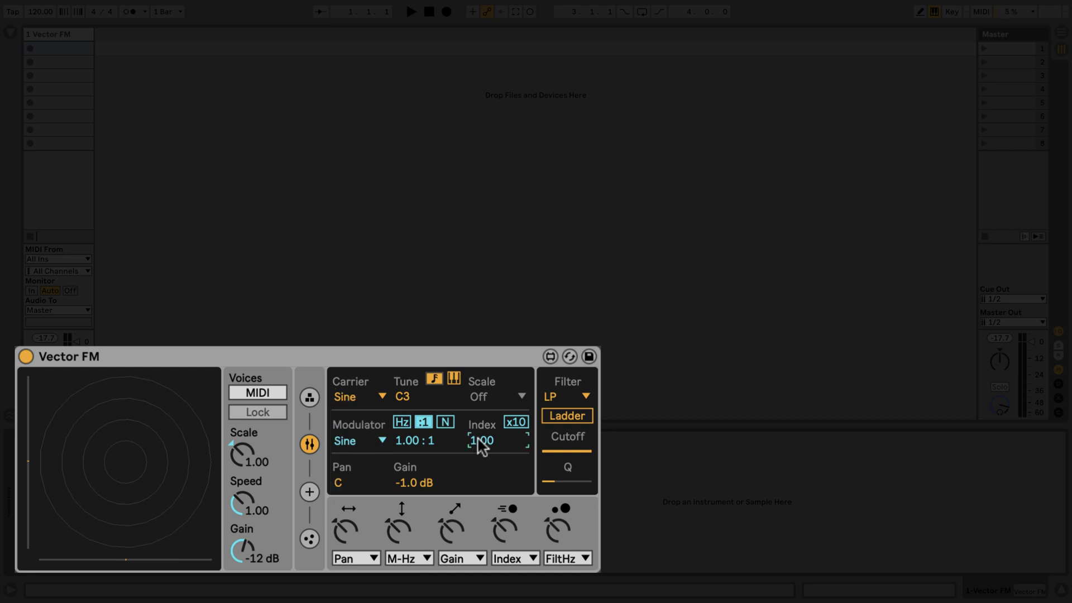
- Return to the Operators routing view and play a test note
{"action": "left_click", "coordinate": [312, 398]}
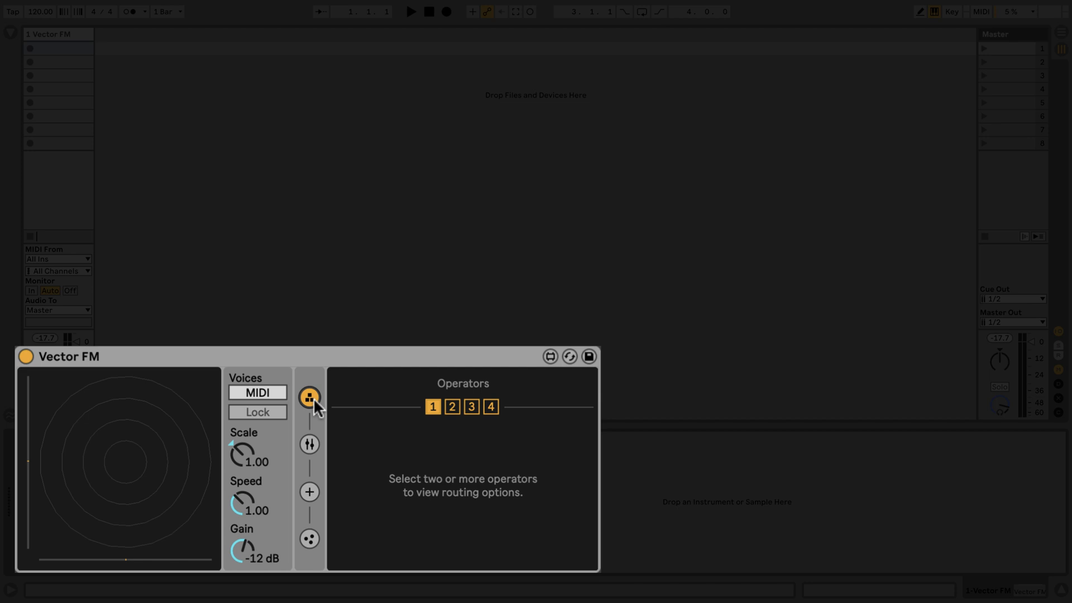
{"action": "key", "text": "a"}
{"action": "left_click", "coordinate": [452, 407], "text": "shift"}
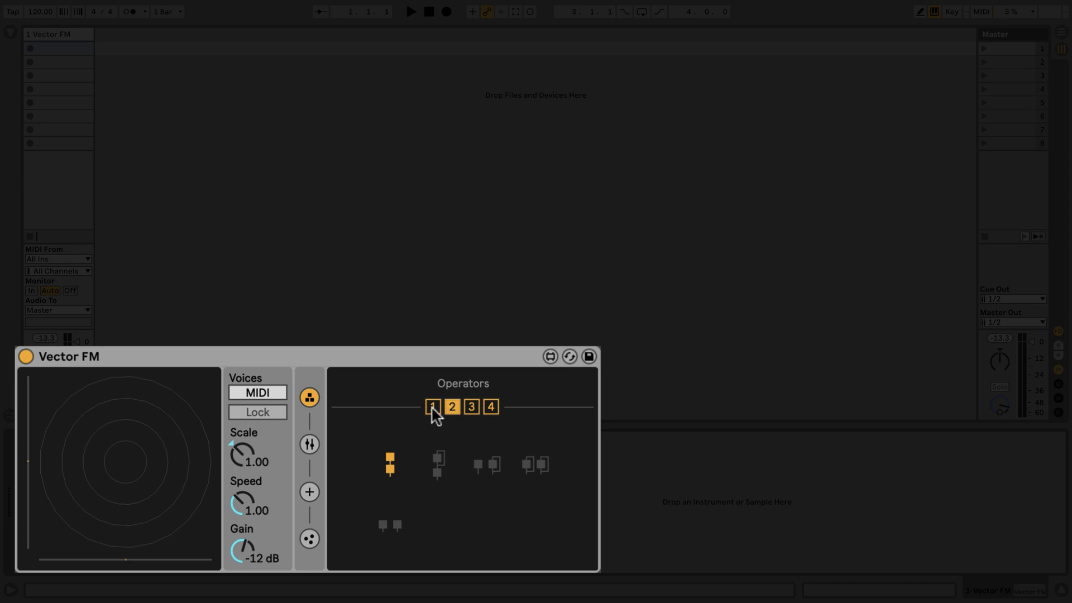
{"action": "left_click", "coordinate": [432, 407]}
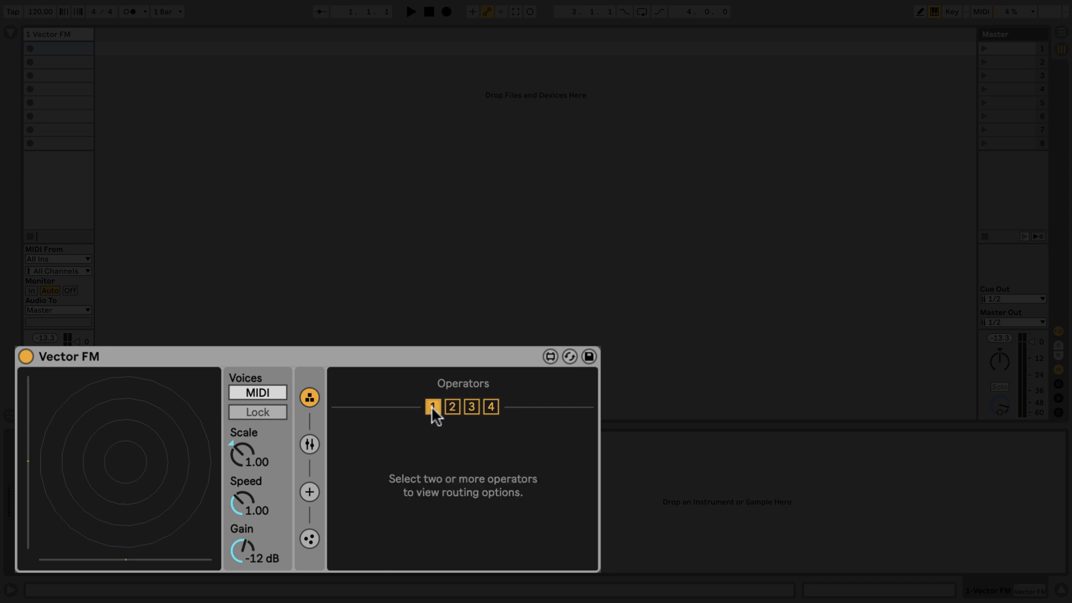
- Show the modulation controls, keep Pan as the first particle target and raise its amount
{"action": "left_click", "coordinate": [313, 444]}
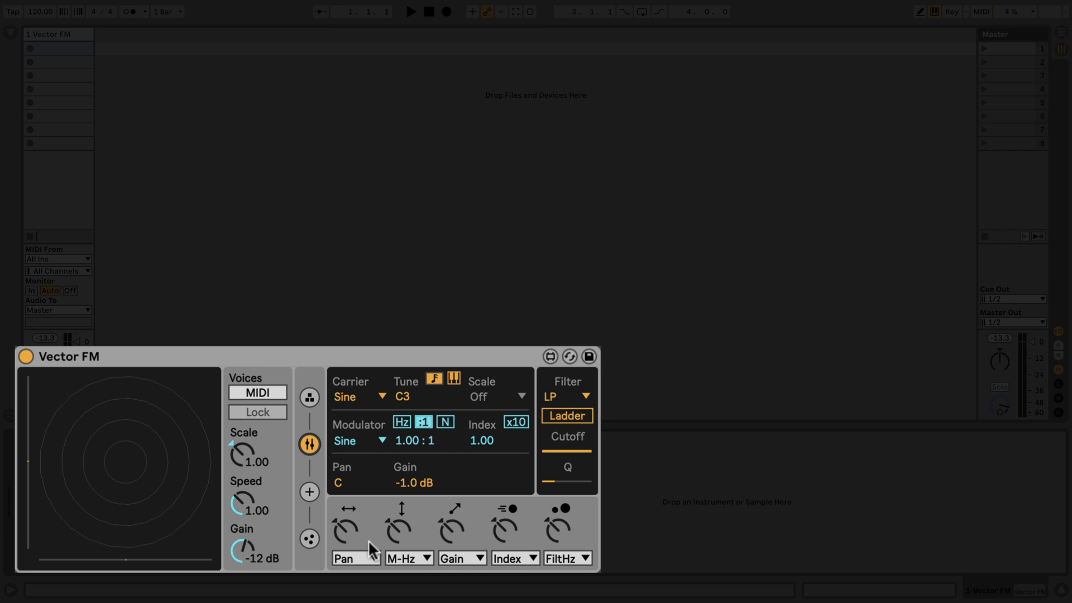
{"action": "left_click", "coordinate": [373, 558]}
{"action": "left_click", "coordinate": [363, 500]}
{"action": "left_click_drag", "start_coordinate": [346, 531], "coordinate": [347, 506]}
- Change the second modulation target from M-Hz to Index
{"action": "left_click", "coordinate": [420, 557]}
{"action": "left_click", "coordinate": [419, 460]}
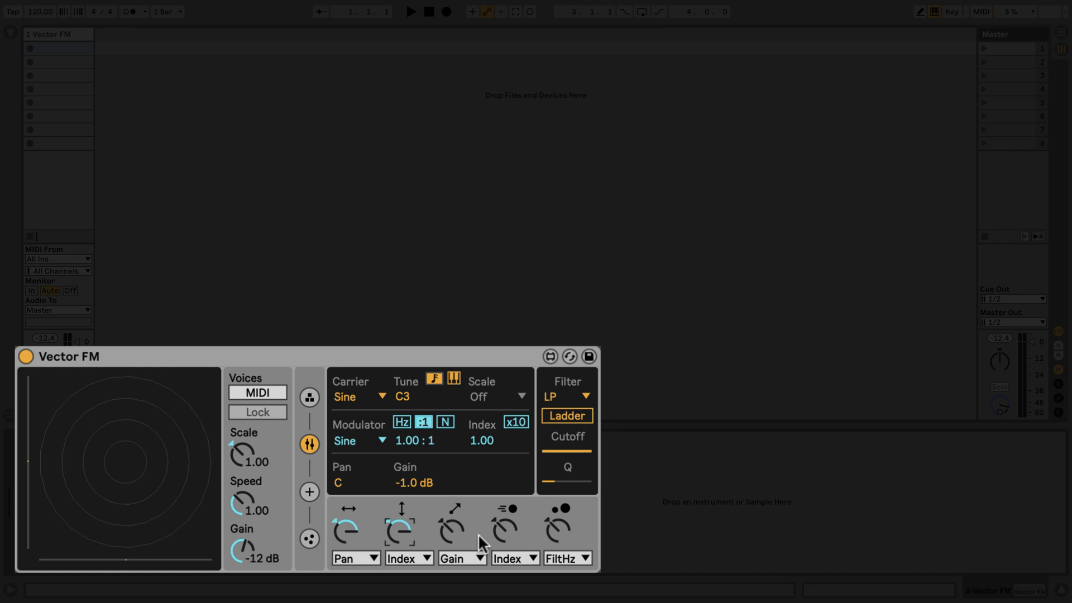
{"action": "left_click", "coordinate": [473, 559]}
{"action": "left_click", "coordinate": [474, 479]}
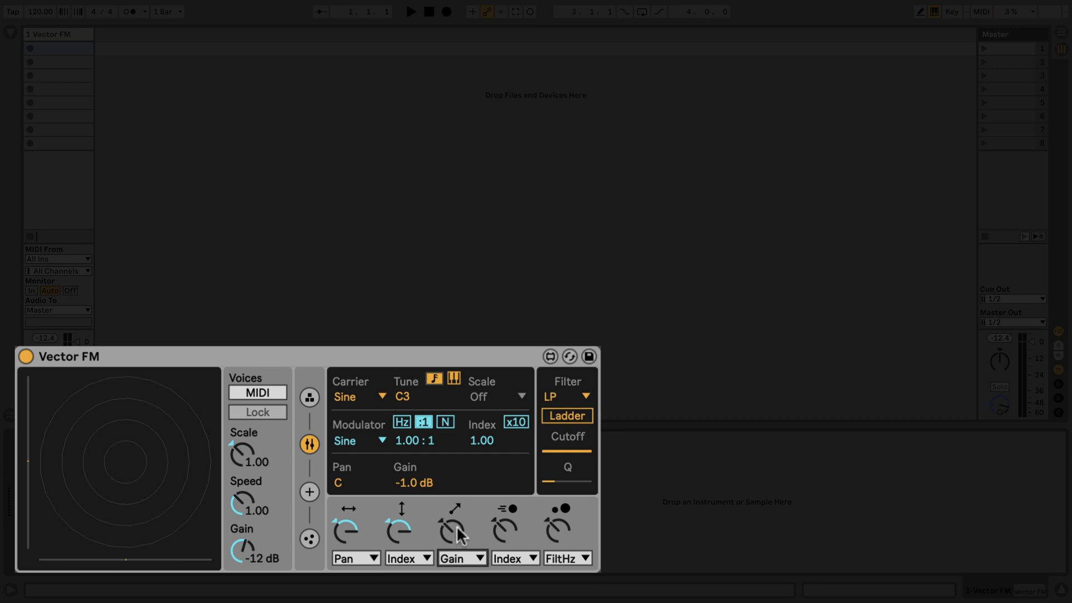
{"action": "left_click_drag", "start_coordinate": [459, 525], "coordinate": [459, 537]}
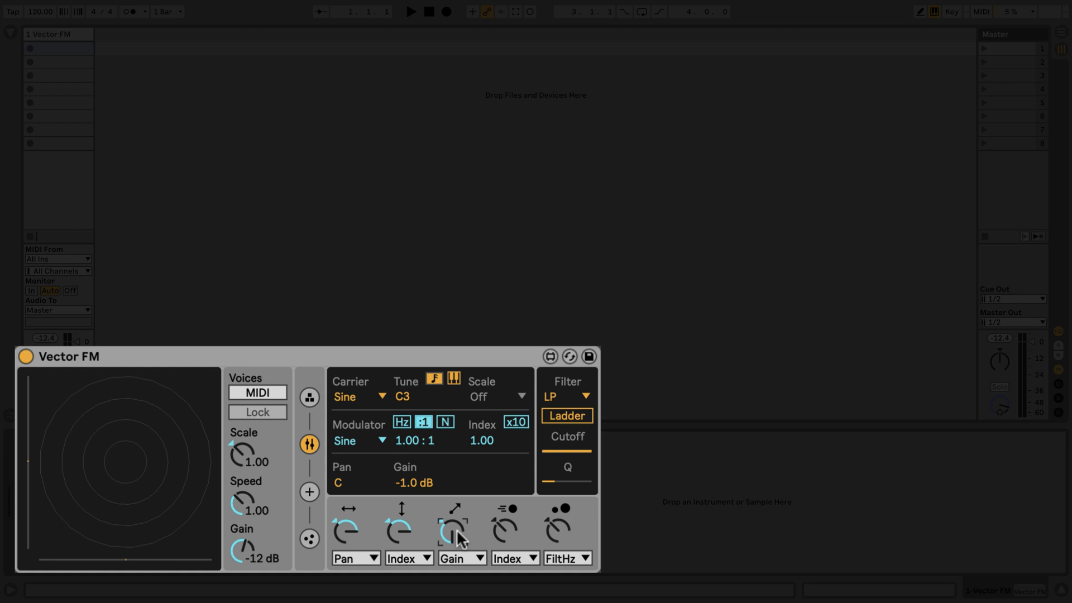
{"action": "key", "text": "a"}
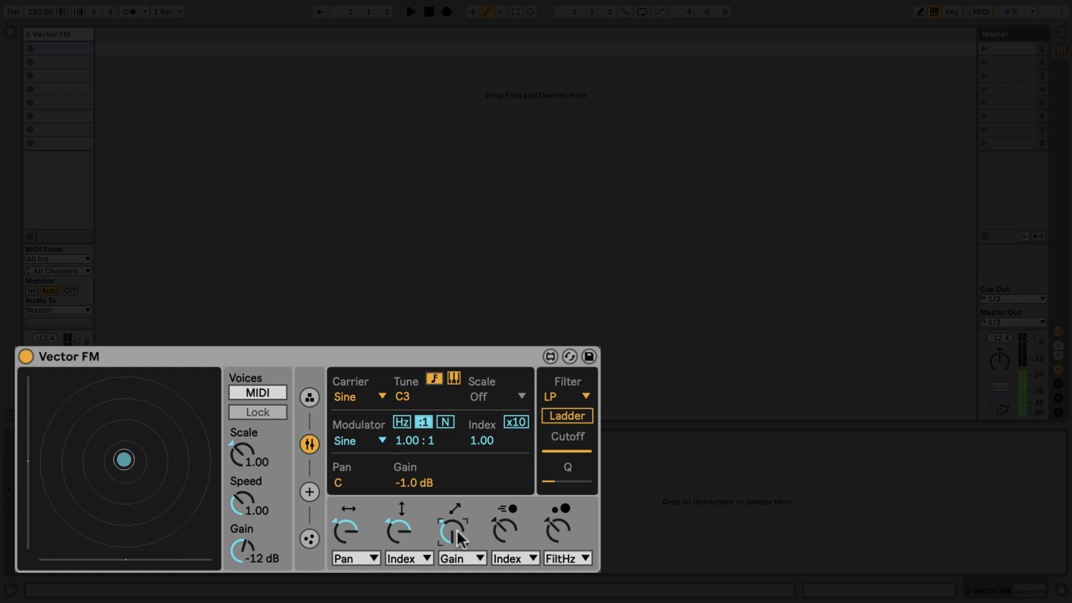
{"action": "key", "text": "d"}
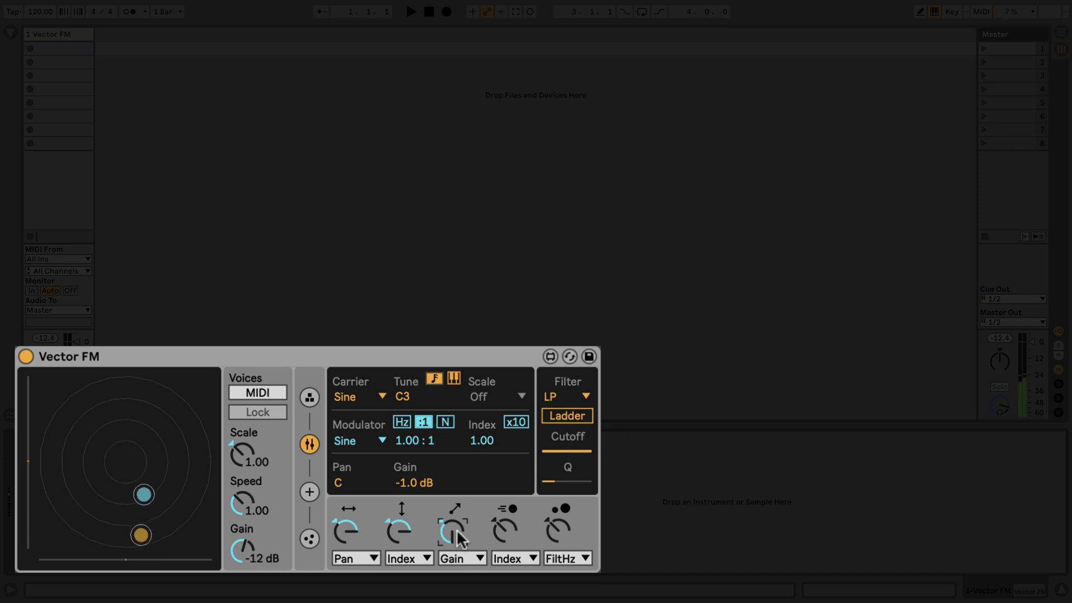
{"action": "key", "text": "g"}
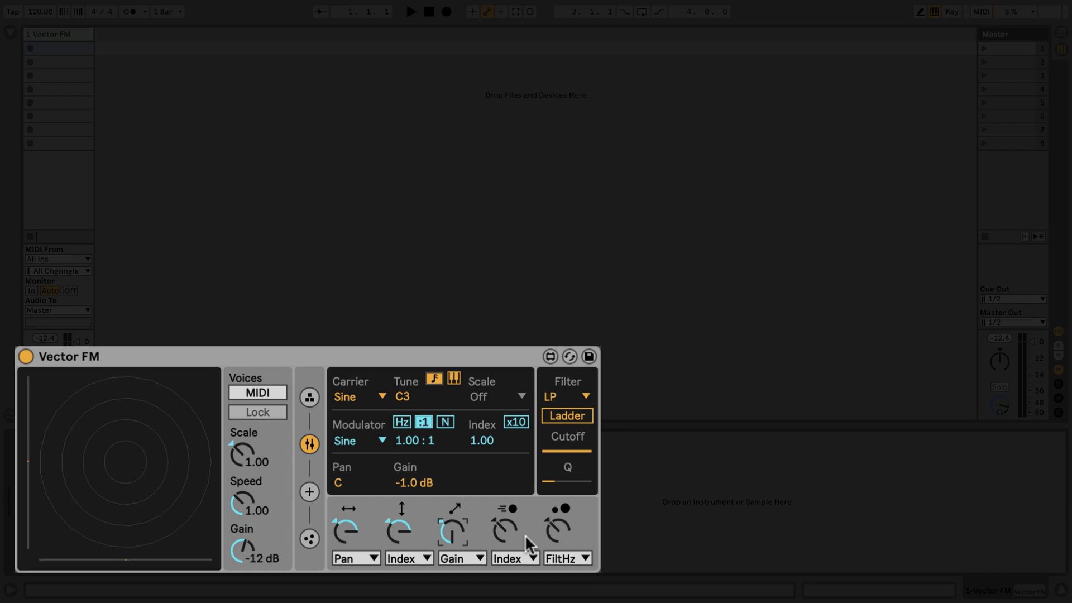
- Map the fourth particle control to C-Hz with some amount, and set the pitch Scale to Octave
{"action": "left_click", "coordinate": [519, 558]}
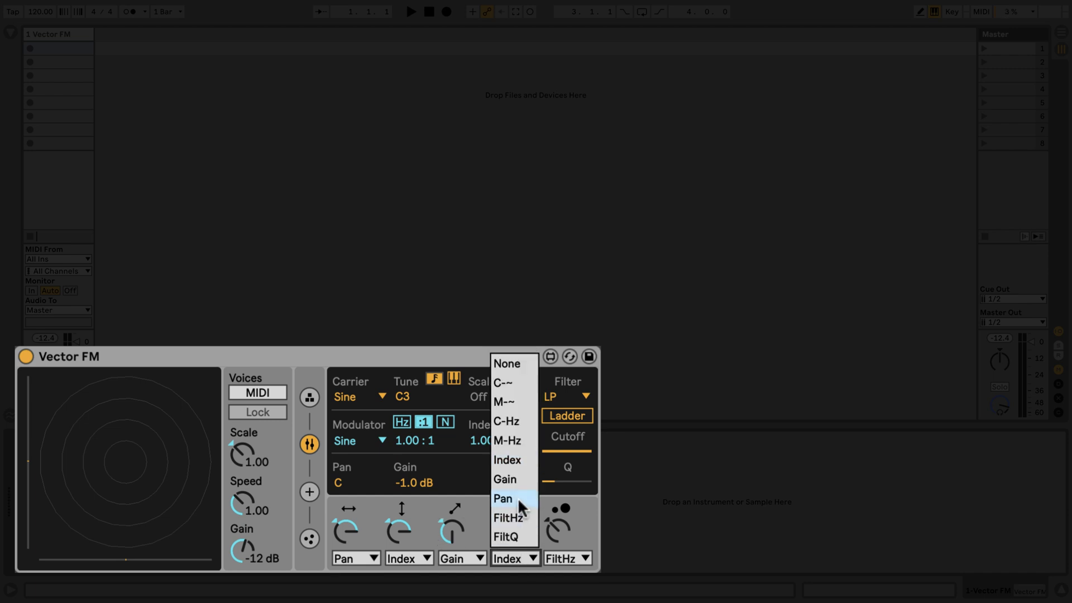
{"action": "left_click", "coordinate": [524, 421]}
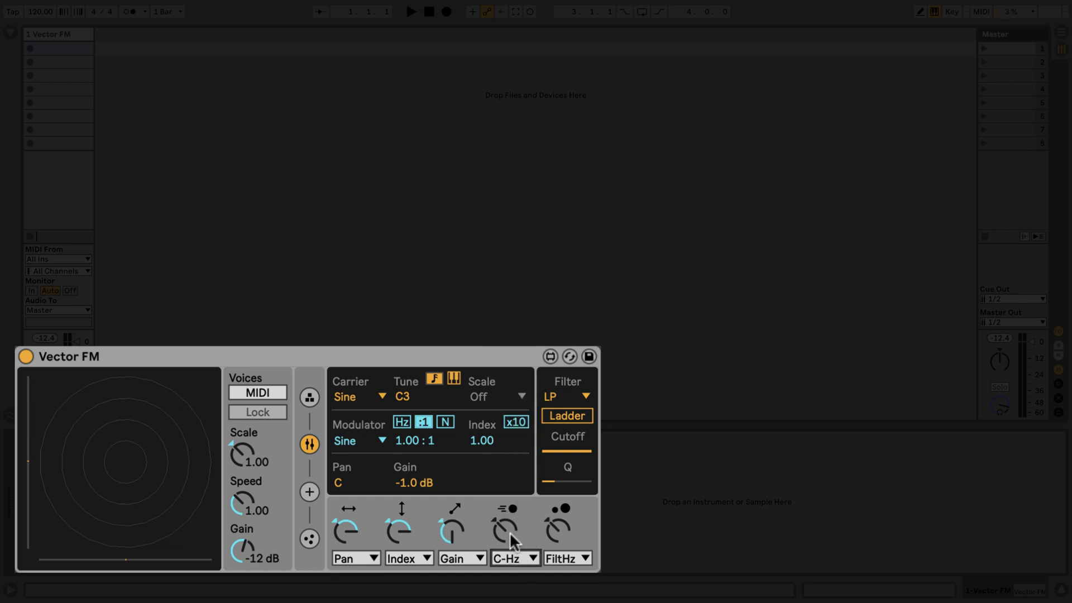
{"action": "left_click_drag", "start_coordinate": [509, 533], "coordinate": [509, 511]}
{"action": "left_click", "coordinate": [521, 398]}
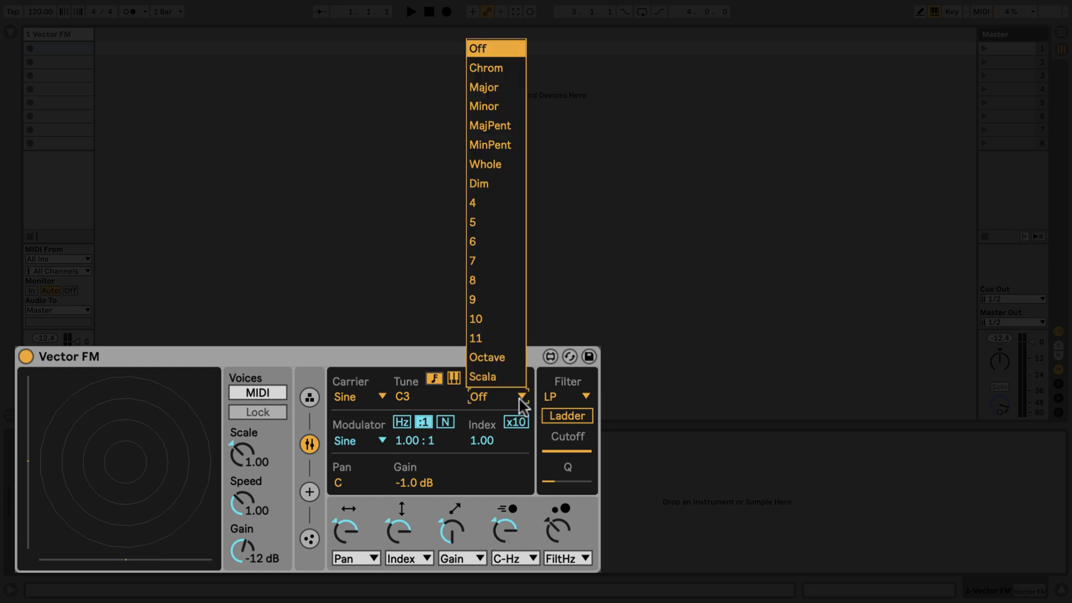
{"action": "left_click", "coordinate": [515, 358]}
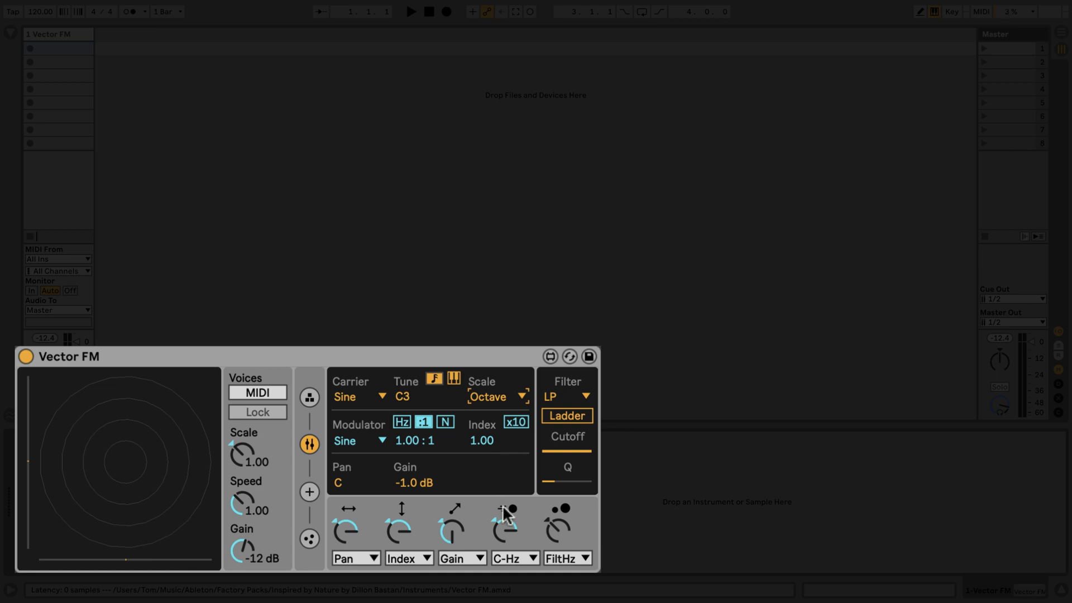
- Turn up the C-Hz modulation amount and map the fifth particle control to C-~
{"action": "left_click", "coordinate": [505, 531]}
{"action": "left_click_drag", "start_coordinate": [505, 530], "coordinate": [505, 497]}
{"action": "left_click", "coordinate": [581, 559]}
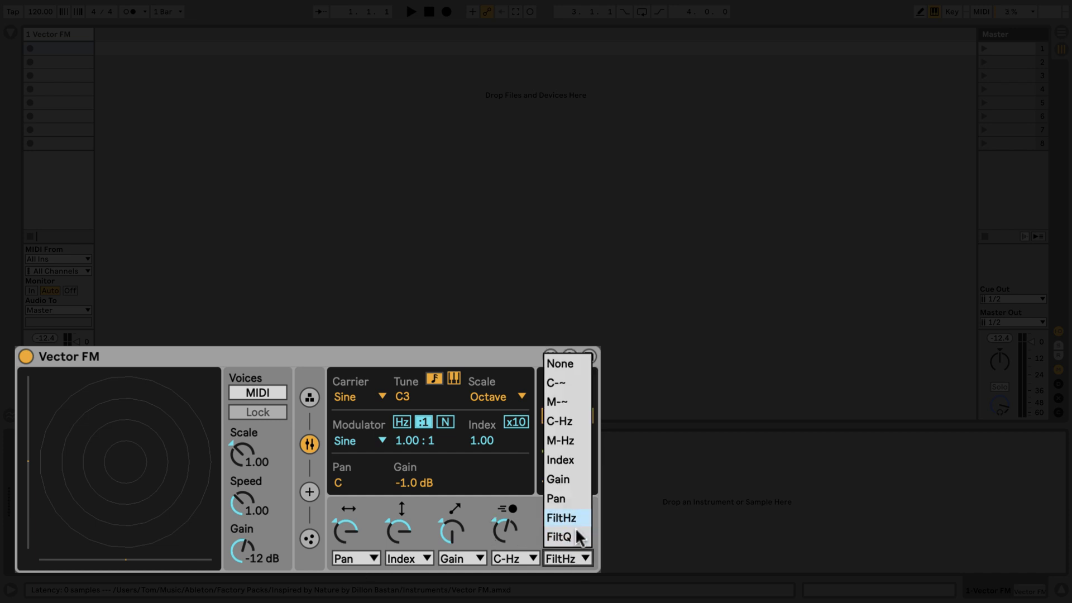
{"action": "left_click", "coordinate": [571, 382]}
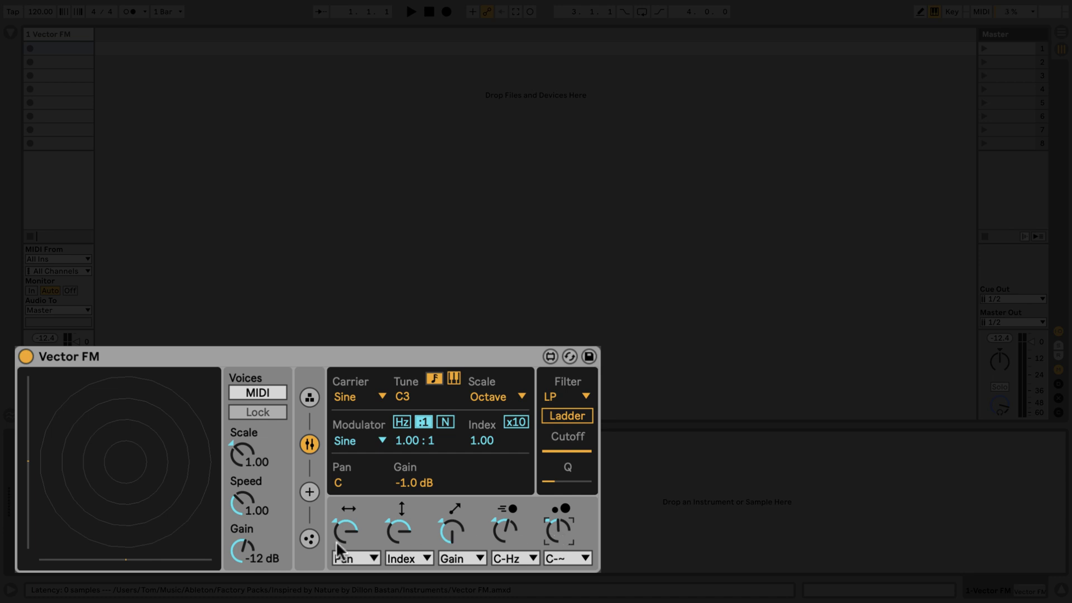
- Show the particle settings, push Rnd>Mass to its maximum, and play a note to spawn particles
{"action": "left_click", "coordinate": [310, 539]}
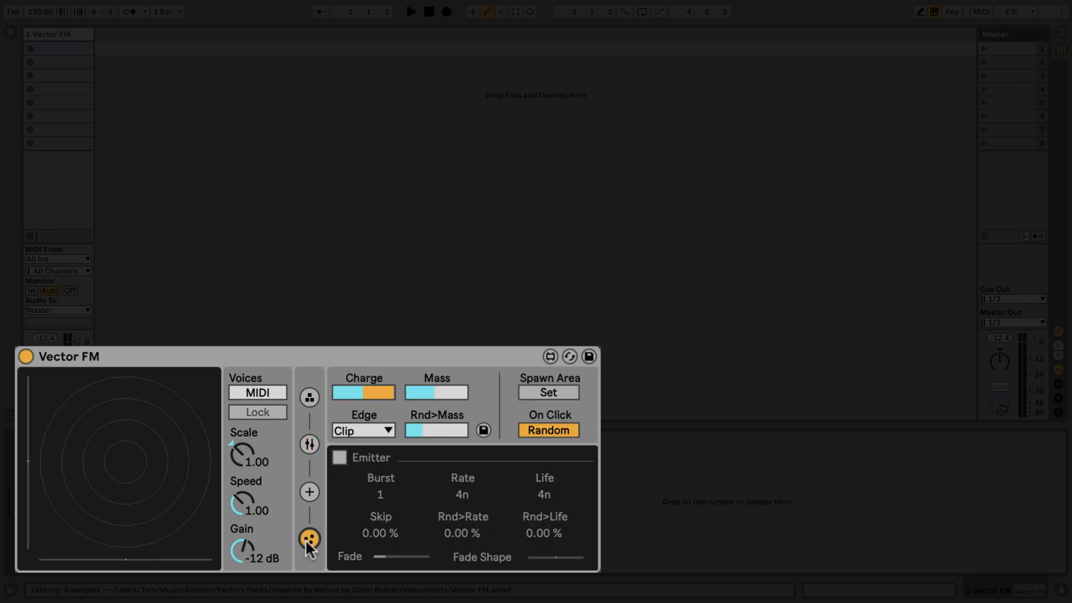
{"action": "left_click", "coordinate": [460, 394]}
{"action": "left_click_drag", "start_coordinate": [446, 431], "coordinate": [446, 391]}
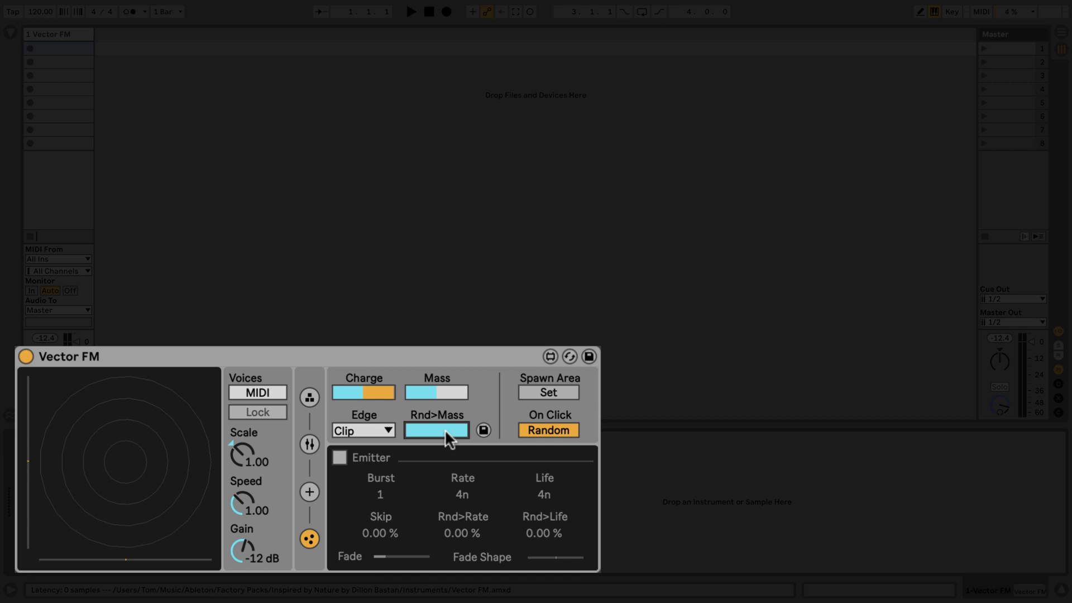
{"action": "key", "text": "a"}
- Show the Attractor/Flowfield settings and nudge Attractor Strength slightly higher
{"action": "left_click", "coordinate": [311, 491]}
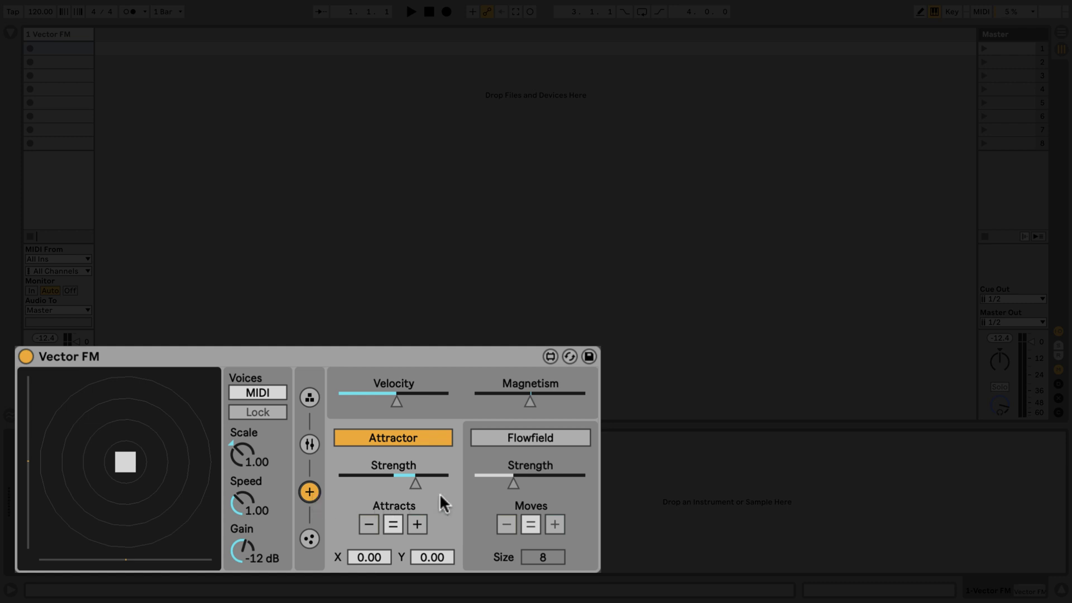
{"action": "mouse_move", "coordinate": [414, 484]}
{"action": "left_mouse_down"}
{"action": "mouse_move", "coordinate": [441, 484]}
{"action": "mouse_move", "coordinate": [367, 484]}
{"action": "mouse_move", "coordinate": [420, 484]}
{"action": "left_mouse_up"}
{"action": "left_click", "coordinate": [417, 526]}
{"action": "left_click", "coordinate": [373, 527]}
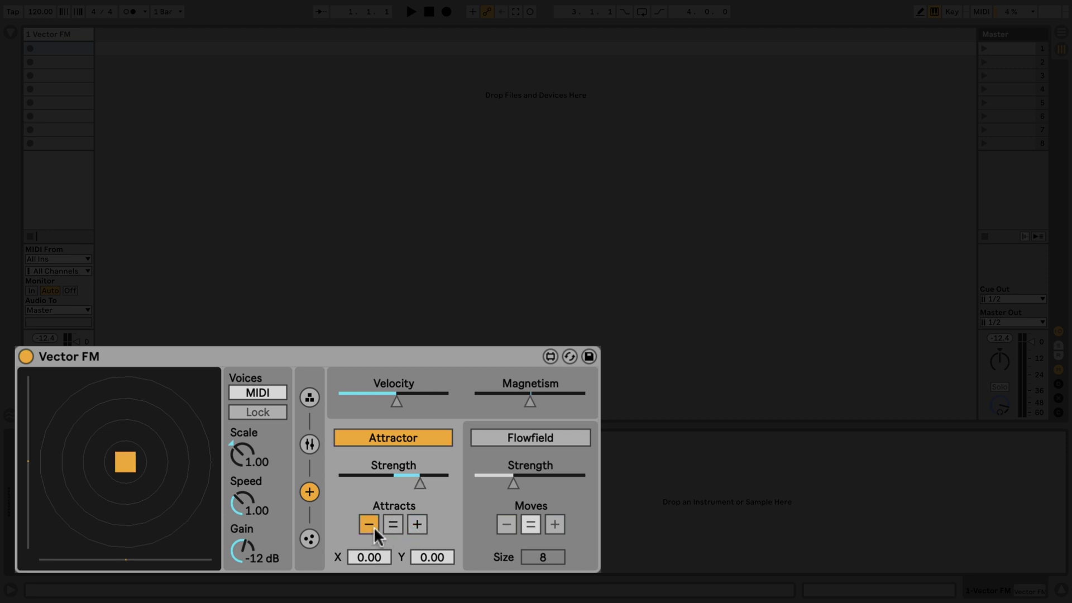
{"action": "left_click", "coordinate": [393, 525]}
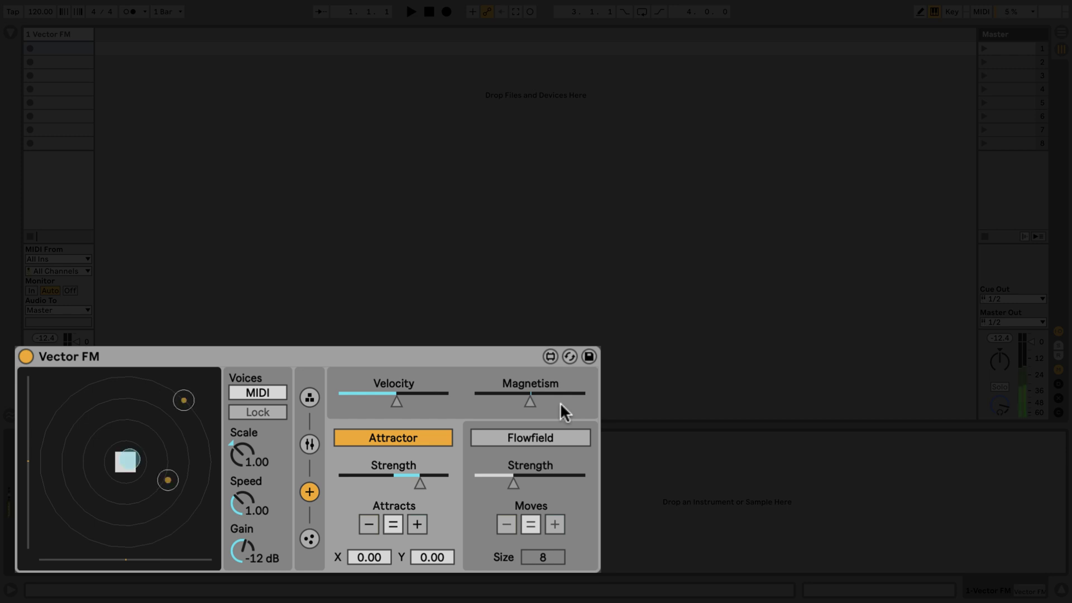
{"action": "left_click", "coordinate": [528, 401]}
{"action": "left_click_drag", "start_coordinate": [527, 400], "coordinate": [551, 400]}
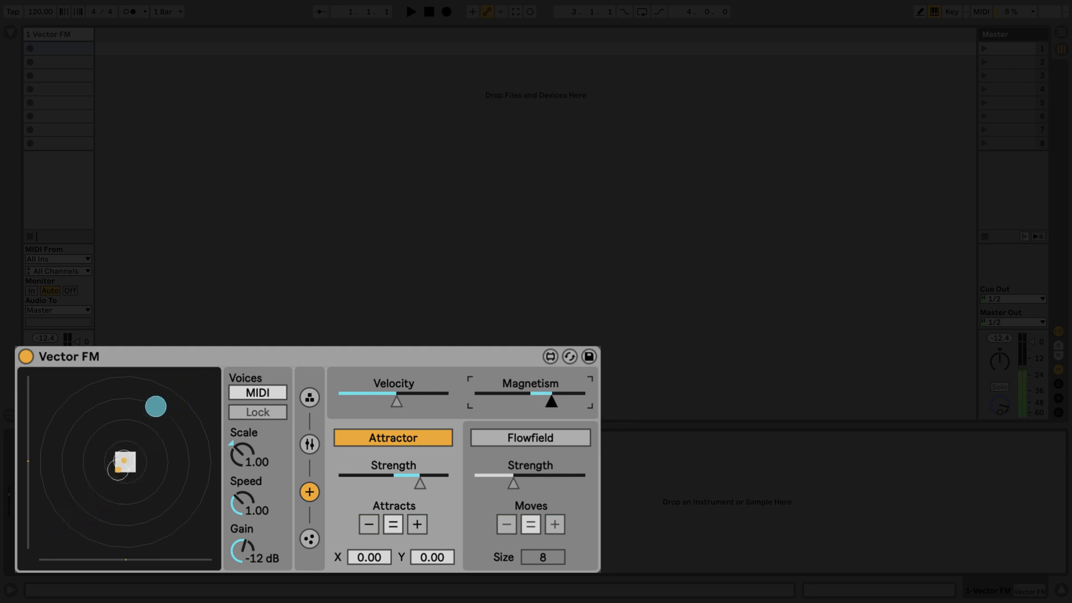
{"action": "double_click", "coordinate": [546, 403]}
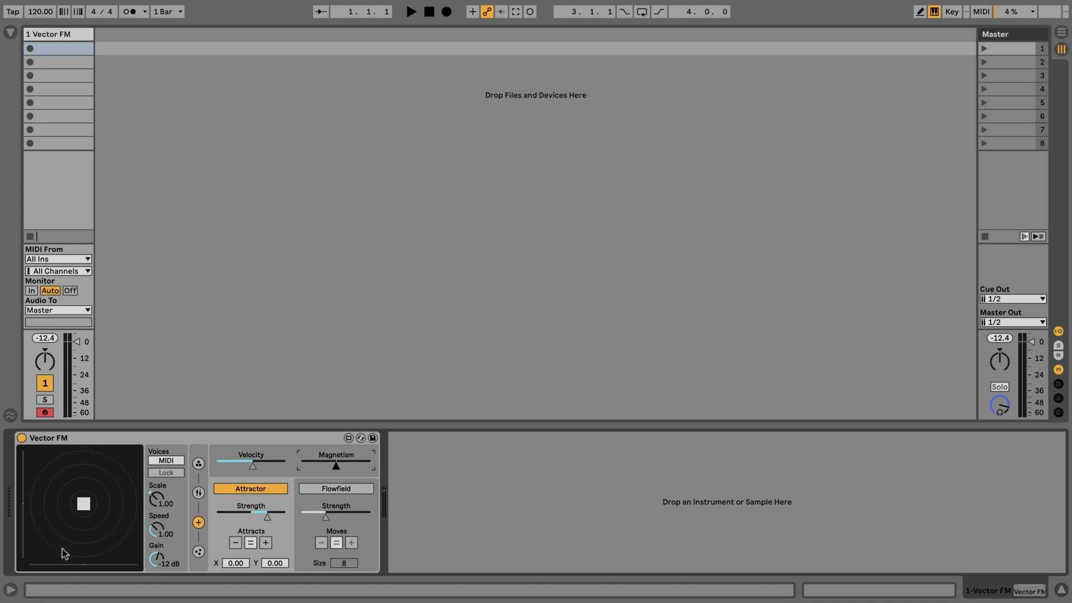
- Turn on the Info View and bring up its help text for the Attractor Strength slider
{"action": "left_click", "coordinate": [10, 589]}
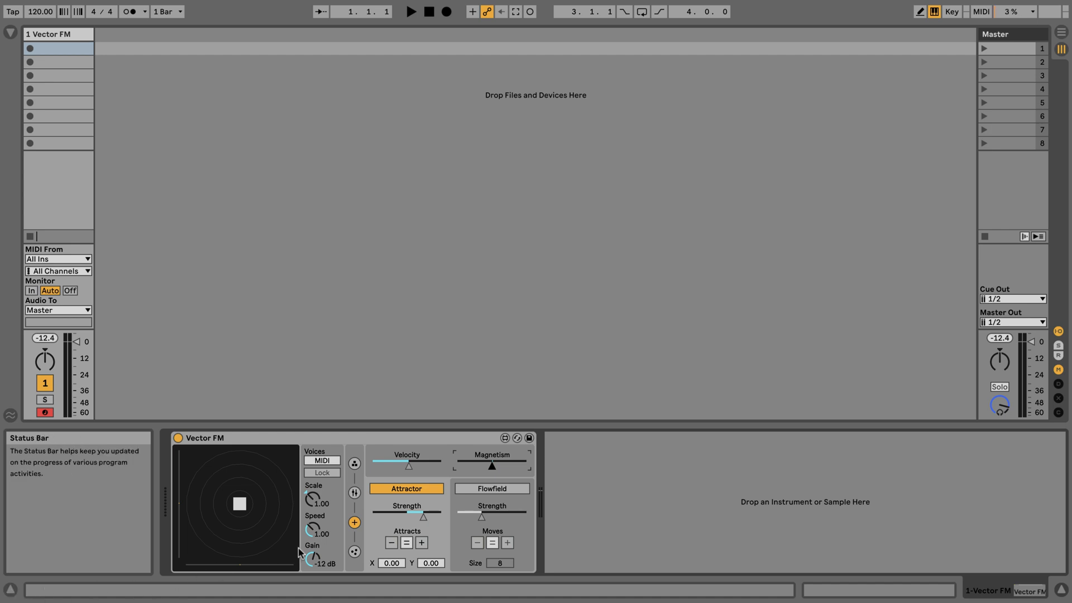
{"action": "left_click", "coordinate": [421, 517]}
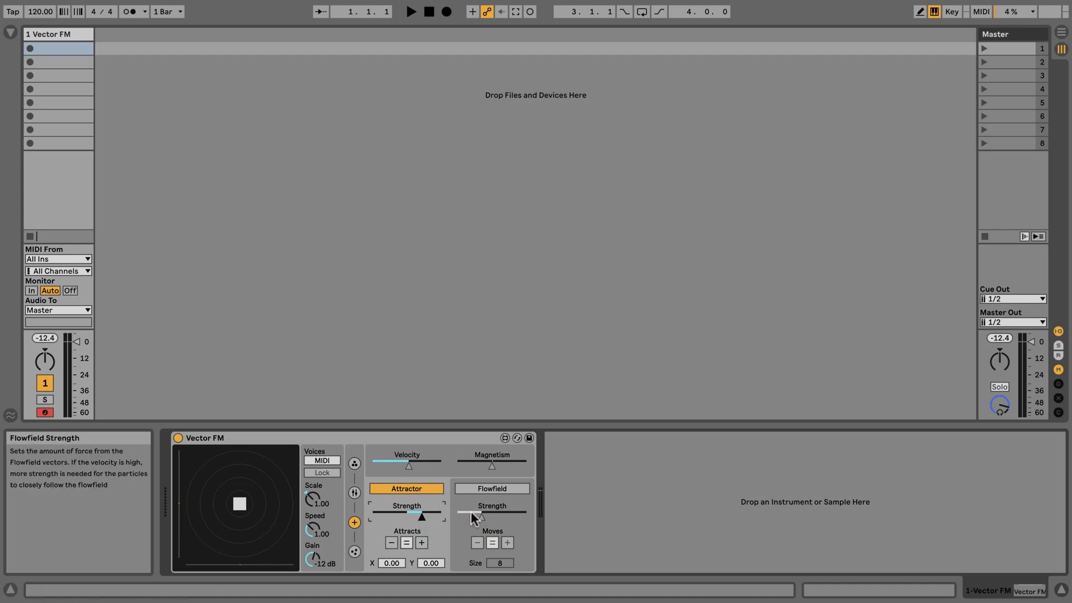